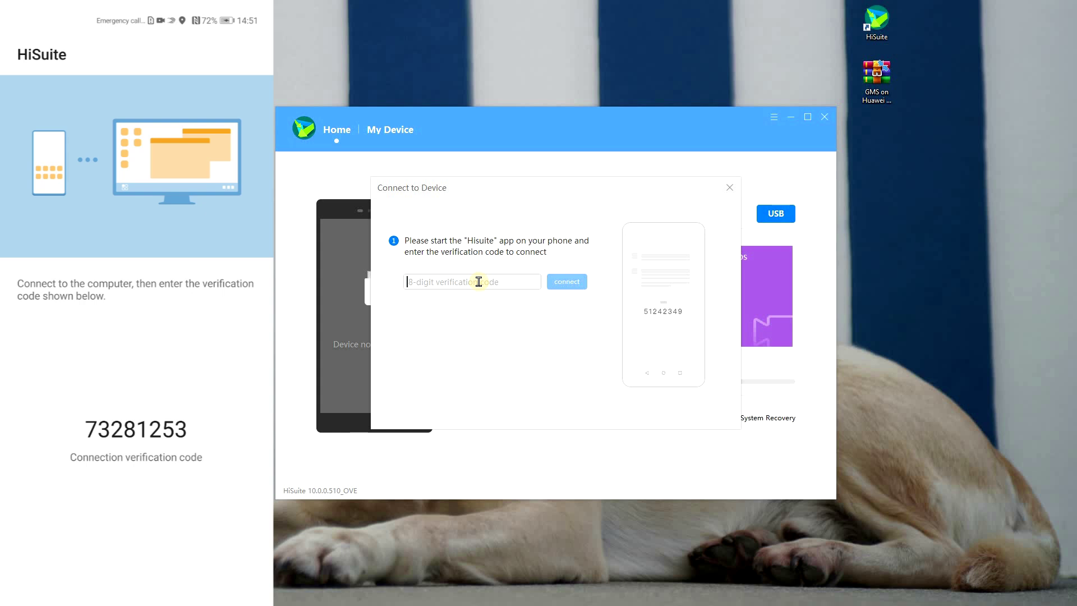
# Step: Enter the verification code shown on the phone and connect the ELS-N39 to HiSuite
pyautogui.write('73281253')
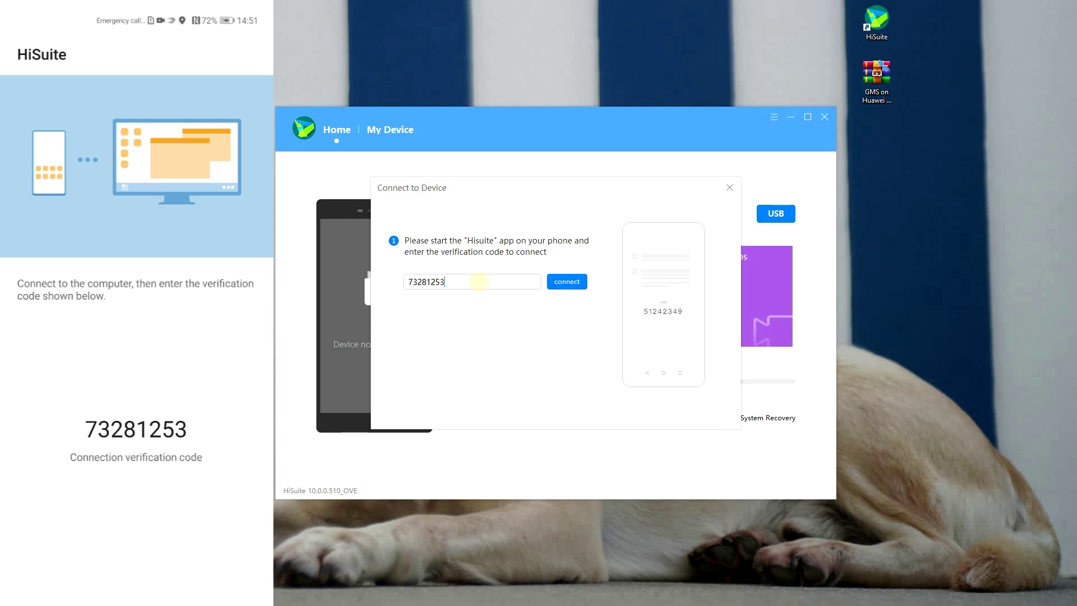
pyautogui.click(567, 282)
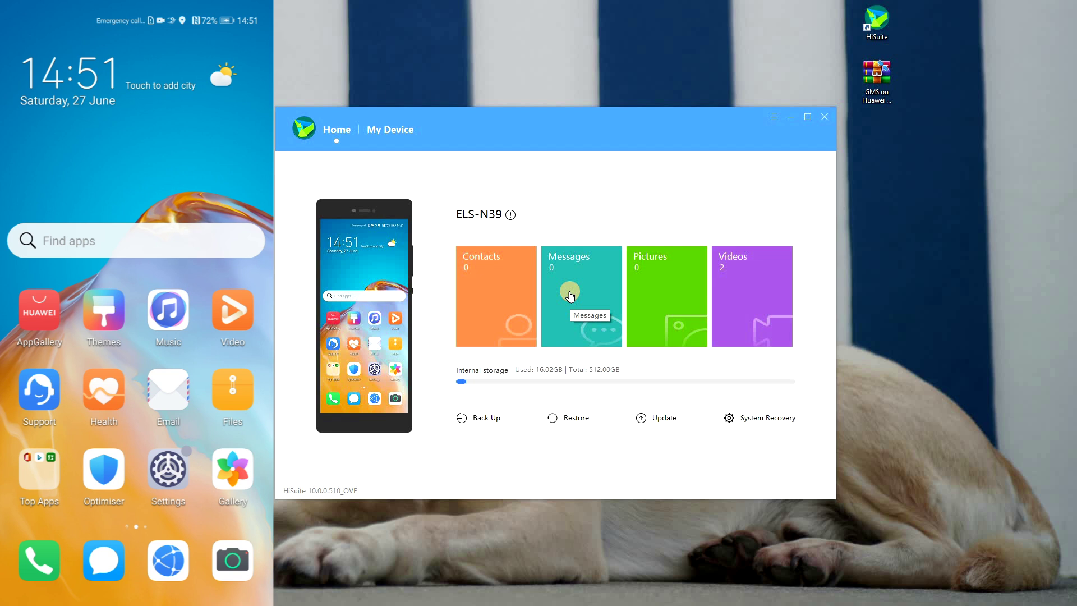
# Step: Open Restore, which finds no backups, then open the GMS Android 10 archive
pyautogui.click(569, 420)
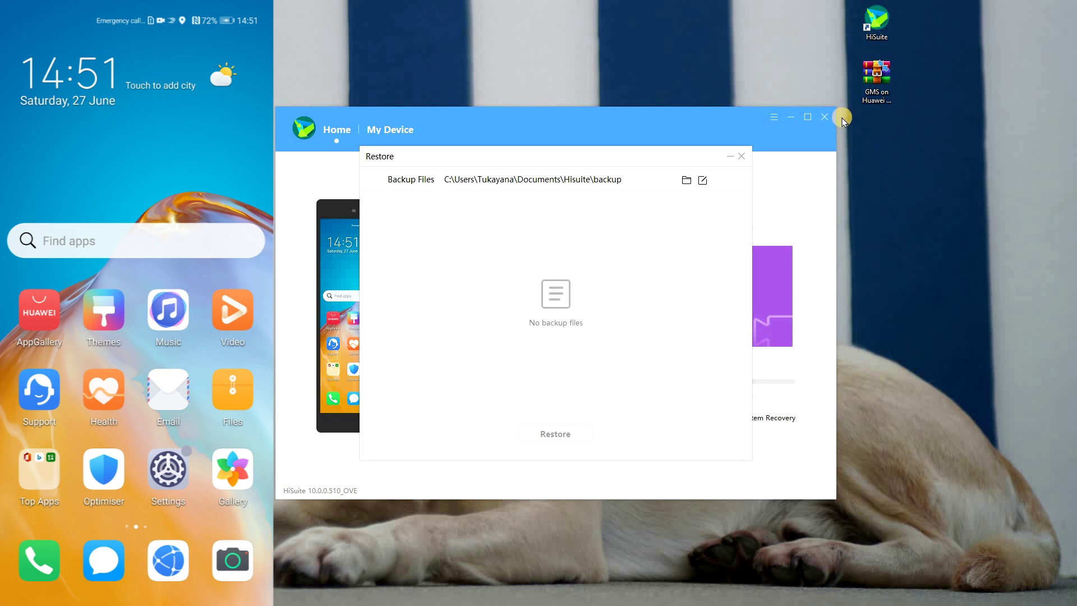
pyautogui.doubleClick(871, 81)
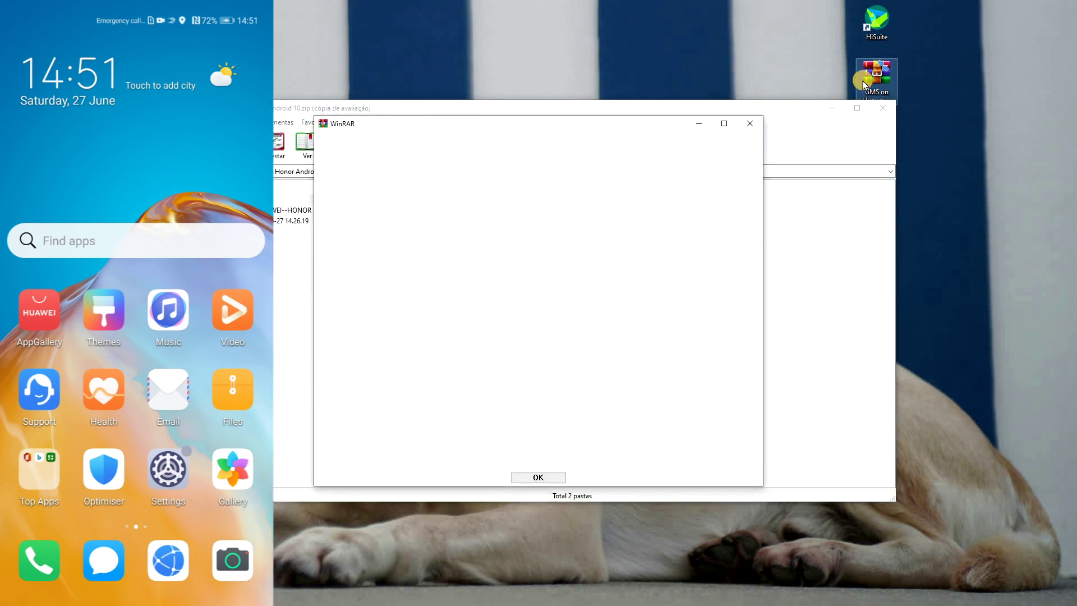
# Step: Dismiss the WinRAR trial reminder and place a narrow archive window on the left beside Restore
pyautogui.click(750, 123)
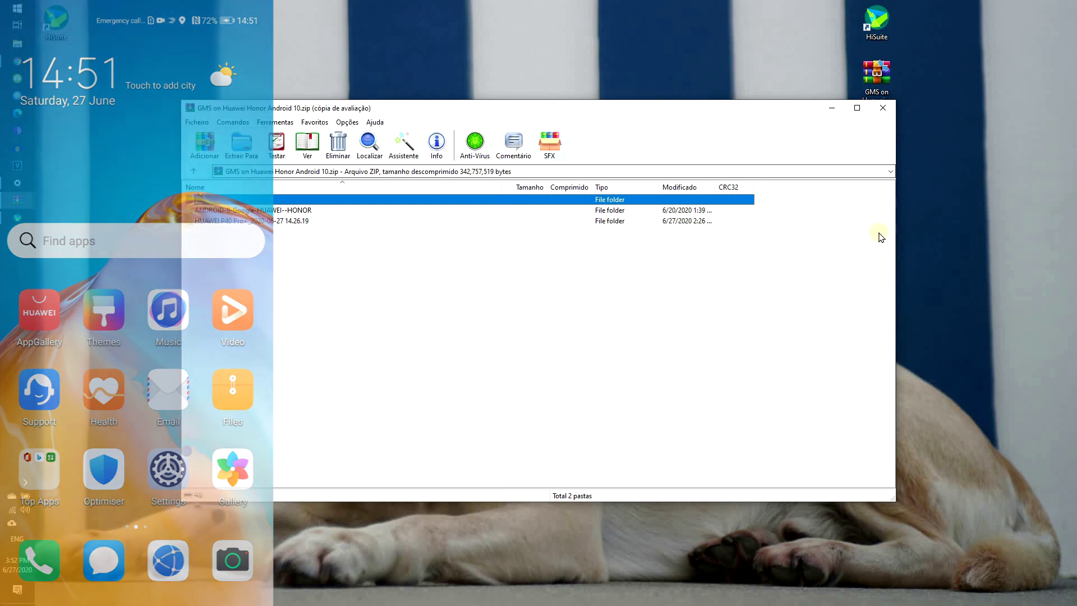
pyautogui.moveTo(896, 238); pyautogui.dragTo(321, 200)
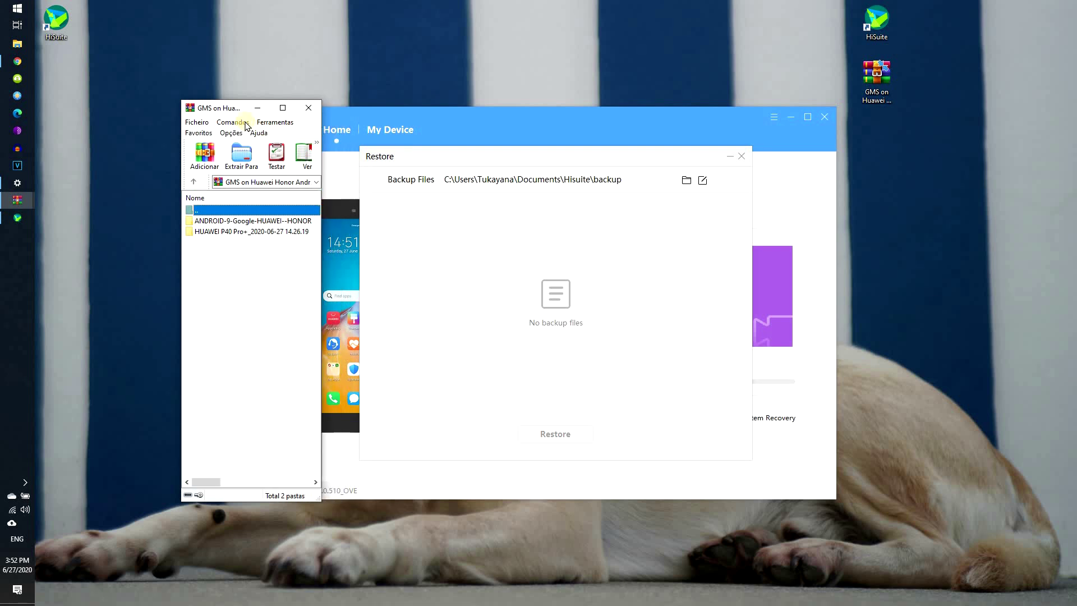
pyautogui.moveTo(236, 113); pyautogui.dragTo(152, 130)
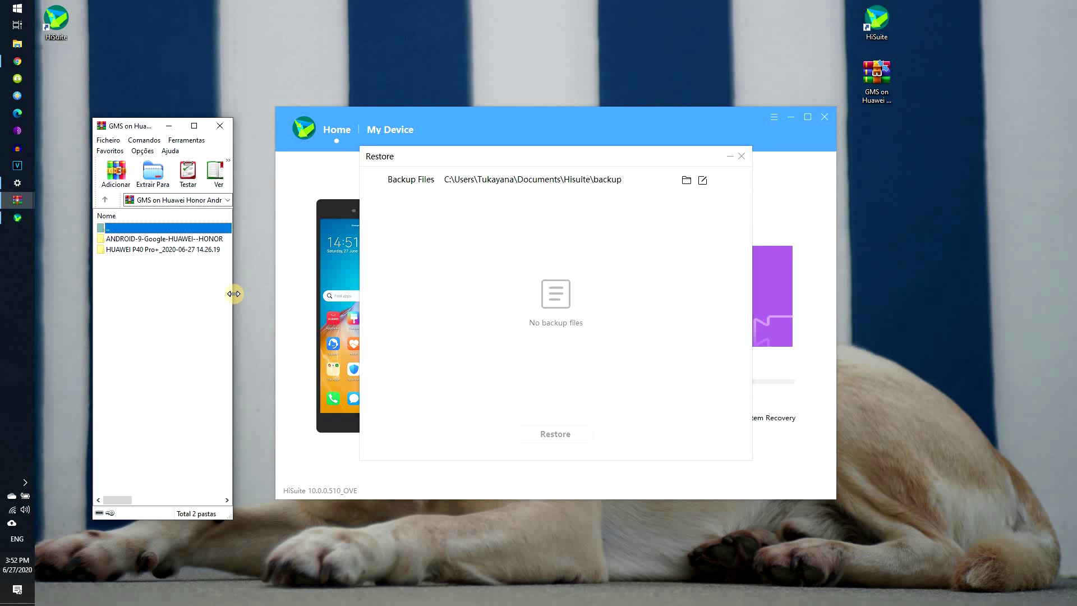
pyautogui.moveTo(233, 300); pyautogui.dragTo(250, 303)
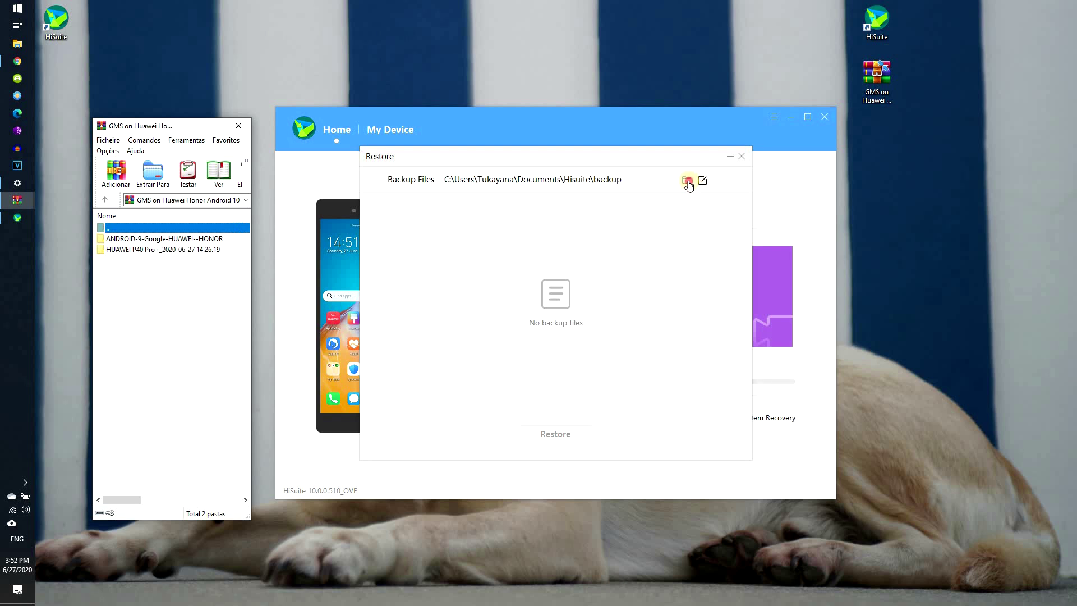
pyautogui.click(686, 180)
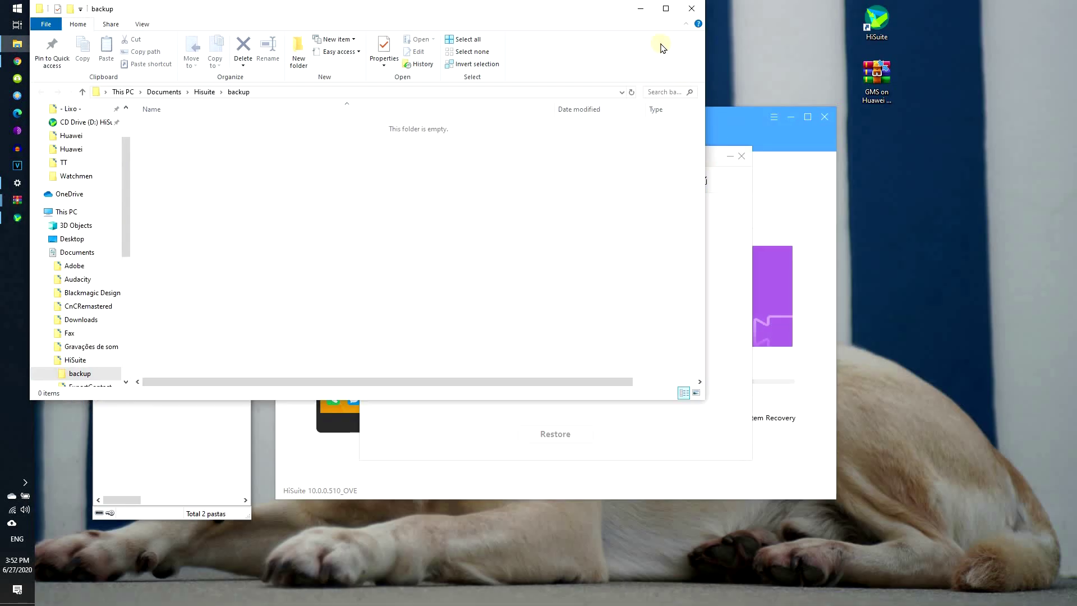
# Step: Copy the HUAWEI P40 Pro+_2020-06-27 14.26.19 folder from WinRAR into the backup folder
pyautogui.moveTo(704, 43); pyautogui.dragTo(333, 44)
pyautogui.moveTo(153, 12); pyautogui.dragTo(669, 212)
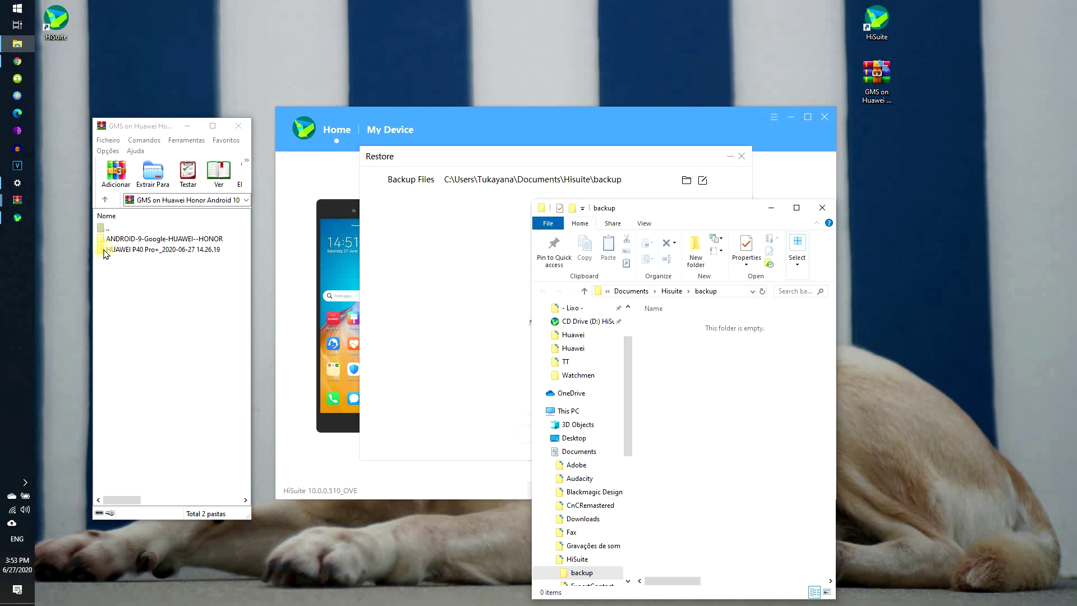
pyautogui.moveTo(105, 251); pyautogui.dragTo(702, 385)
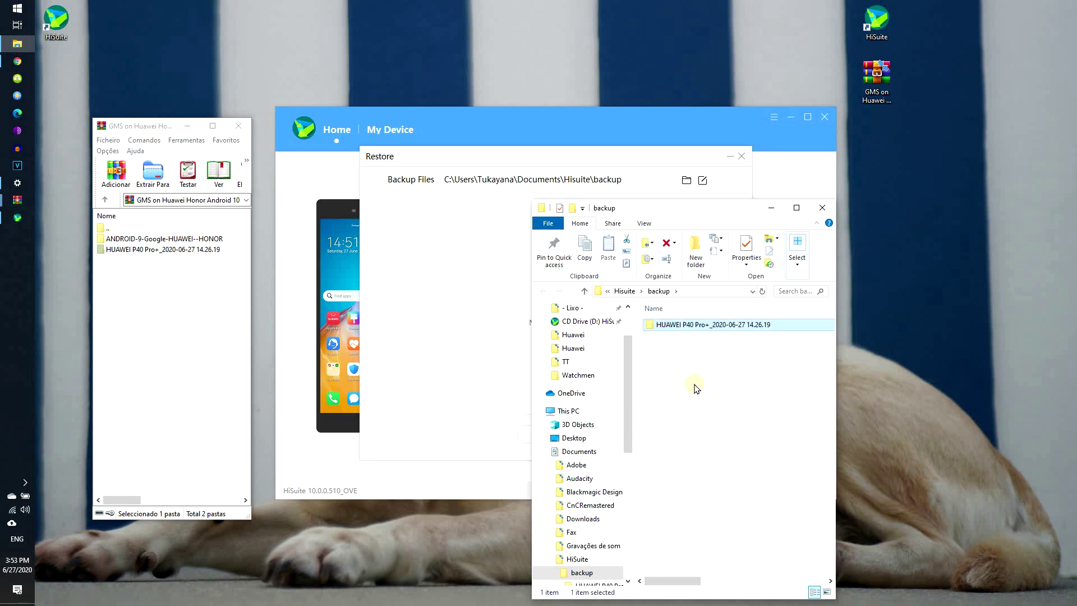
pyautogui.click(451, 271)
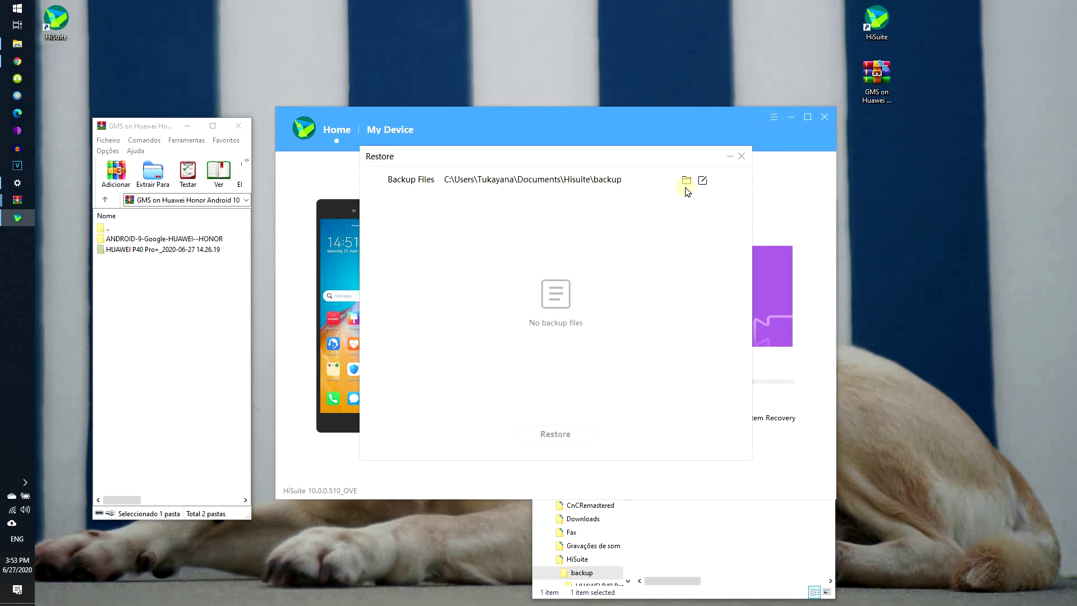
# Step: Reload Restore, choose the 2020-06-27 P40 Pro+ backup, and confirm it with the backup password
pyautogui.click(742, 156)
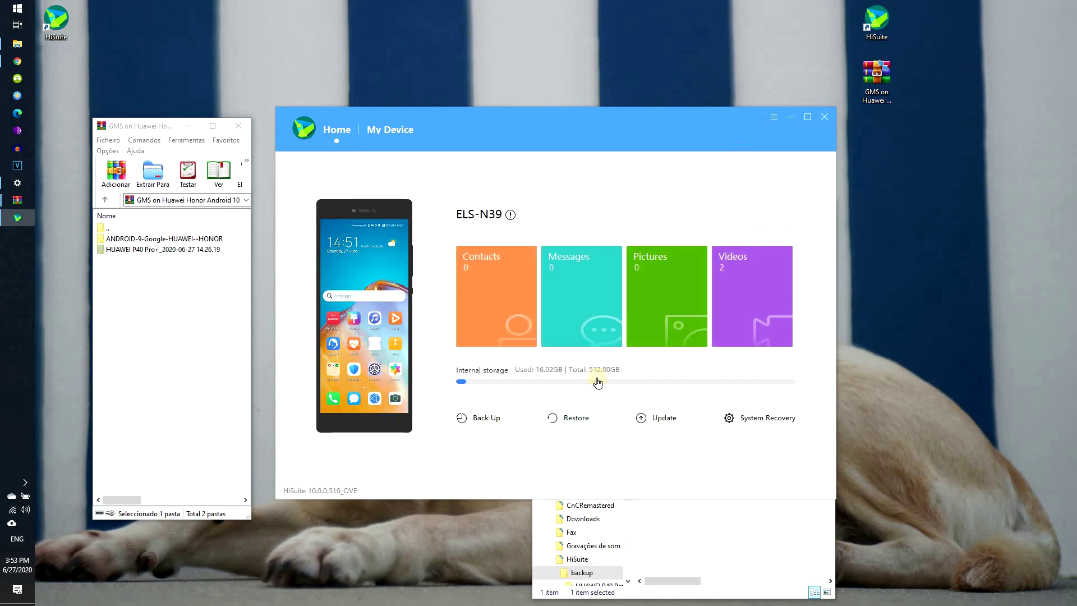
pyautogui.click(573, 417)
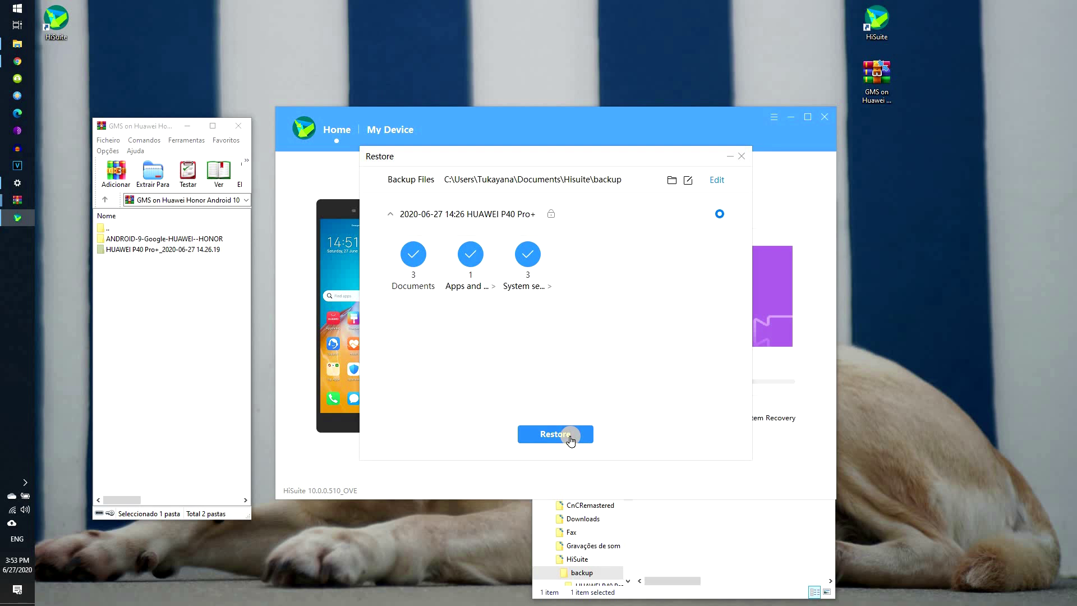
pyautogui.click(571, 439)
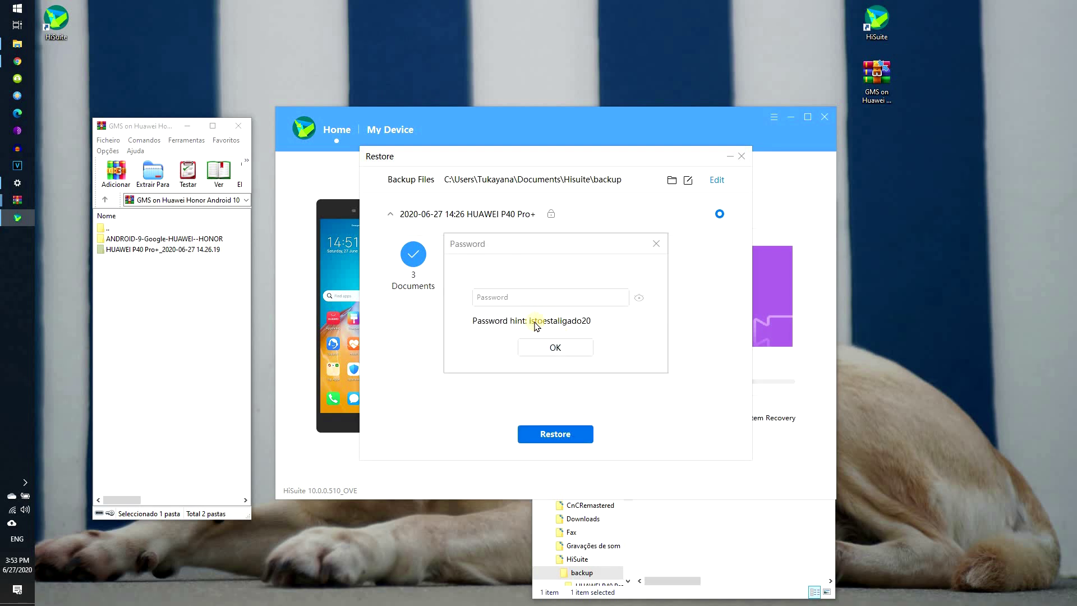
pyautogui.click(538, 295)
pyautogui.click(637, 299)
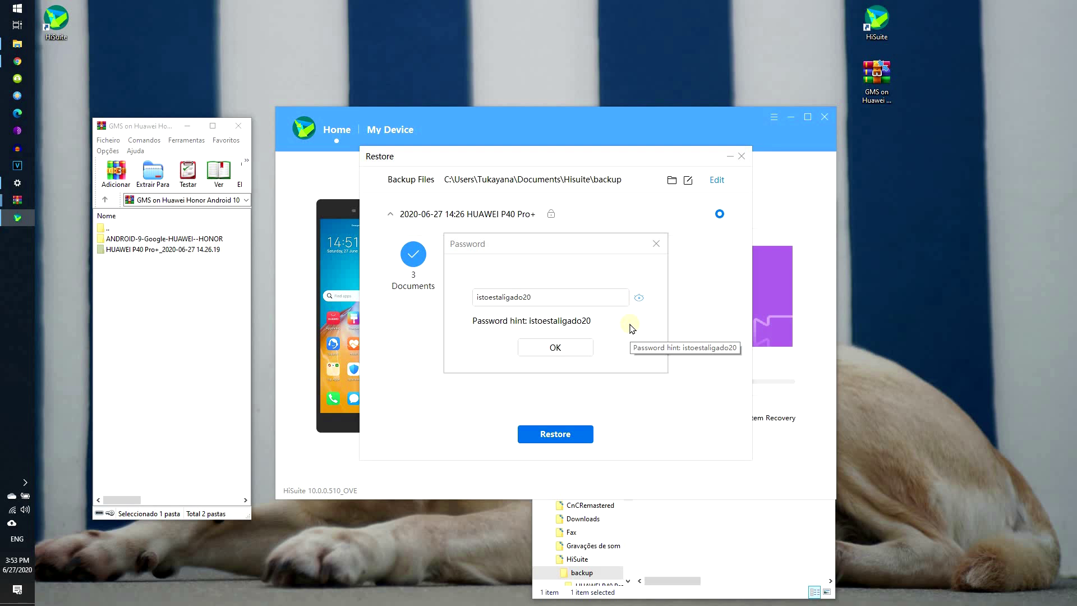
pyautogui.click(544, 349)
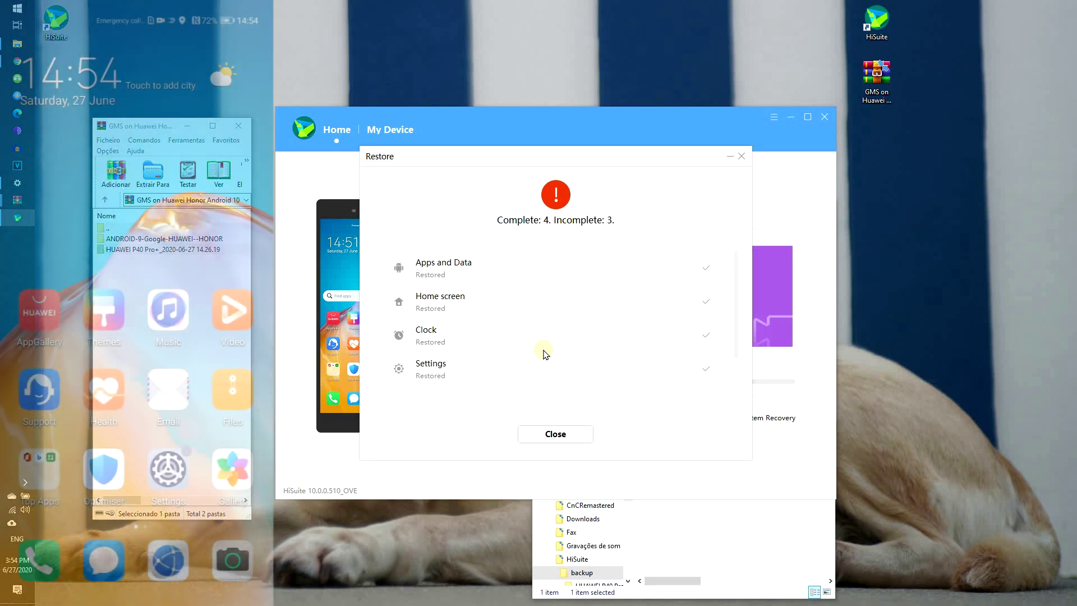
# Step: Close the restore summary showing 4 complete and 3 incomplete items
pyautogui.click(567, 433)
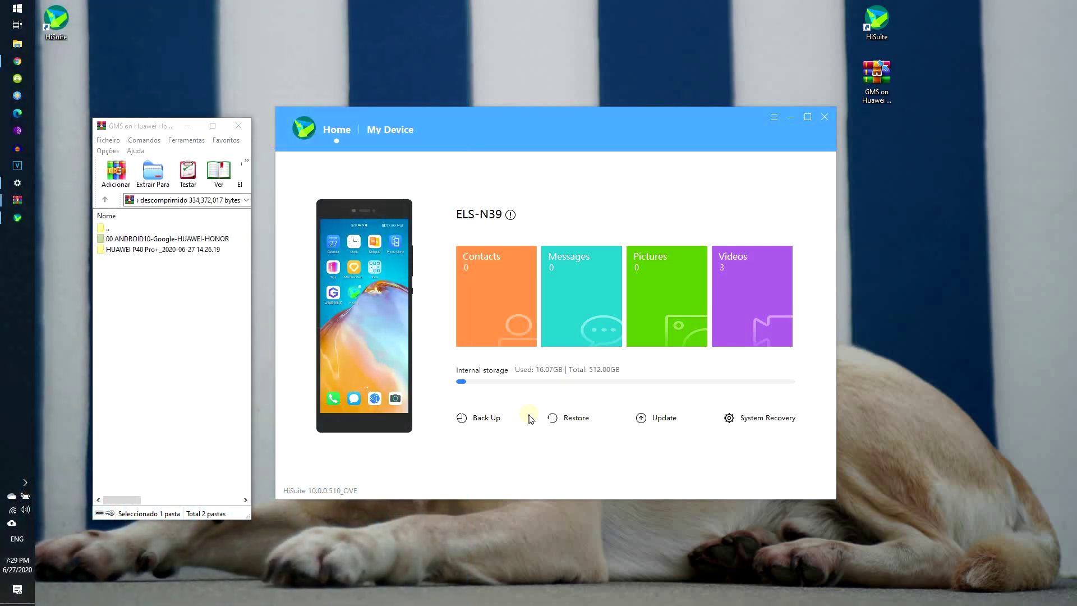
# Step: Extract the 00 ANDROID10-Google-HUAWEI-HONOR folder to the desktop and show HiSuite's My Device page
pyautogui.click(511, 118)
pyautogui.click(104, 238)
pyautogui.moveTo(560, 239); pyautogui.dragTo(873, 134)
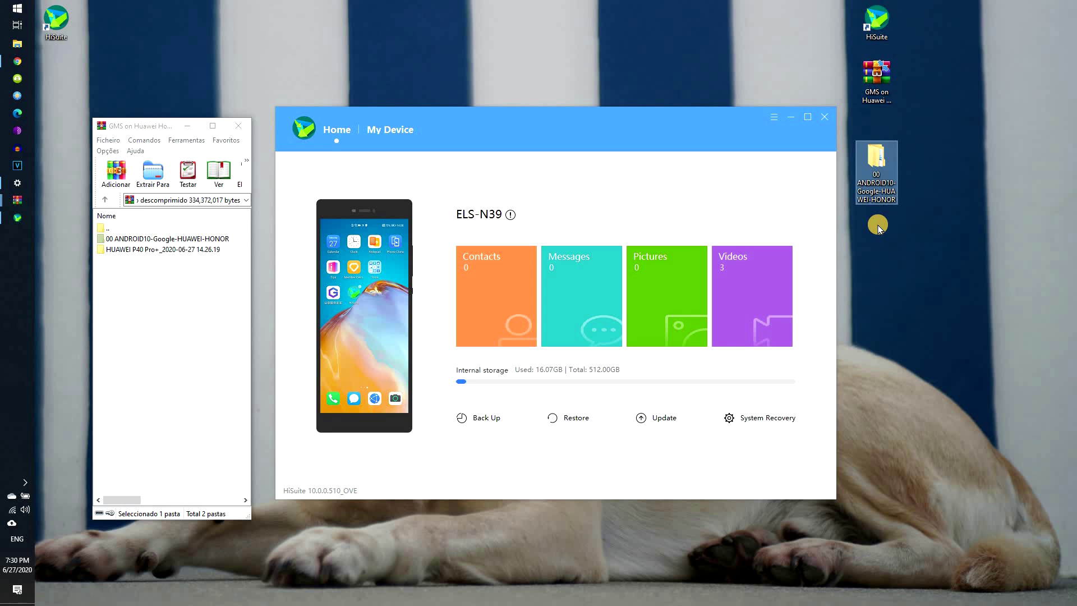
pyautogui.click(599, 125)
pyautogui.click(393, 129)
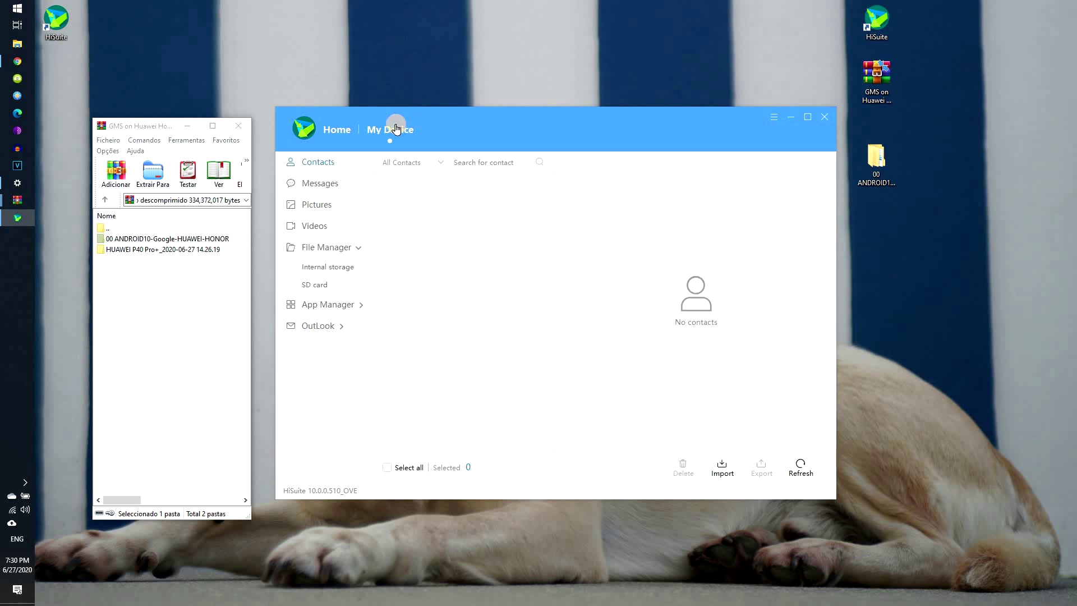
# Step: Import the 00 ANDROID10-Google-HUAWEI-HONOR folder into internal storage via File Manager's Import > Folder
pyautogui.click(327, 250)
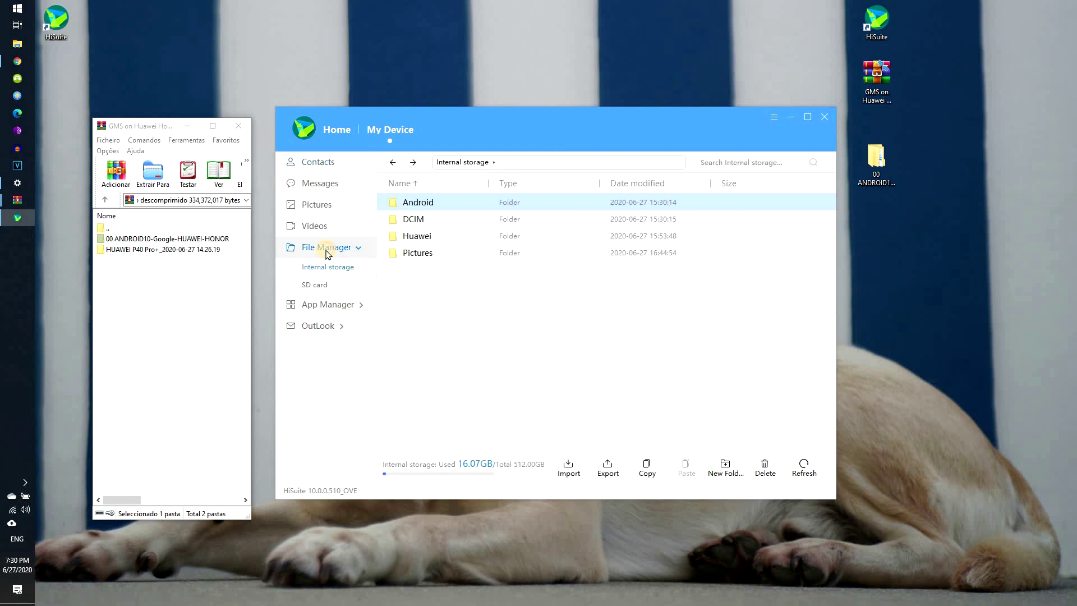
pyautogui.click(573, 473)
pyautogui.click(541, 419)
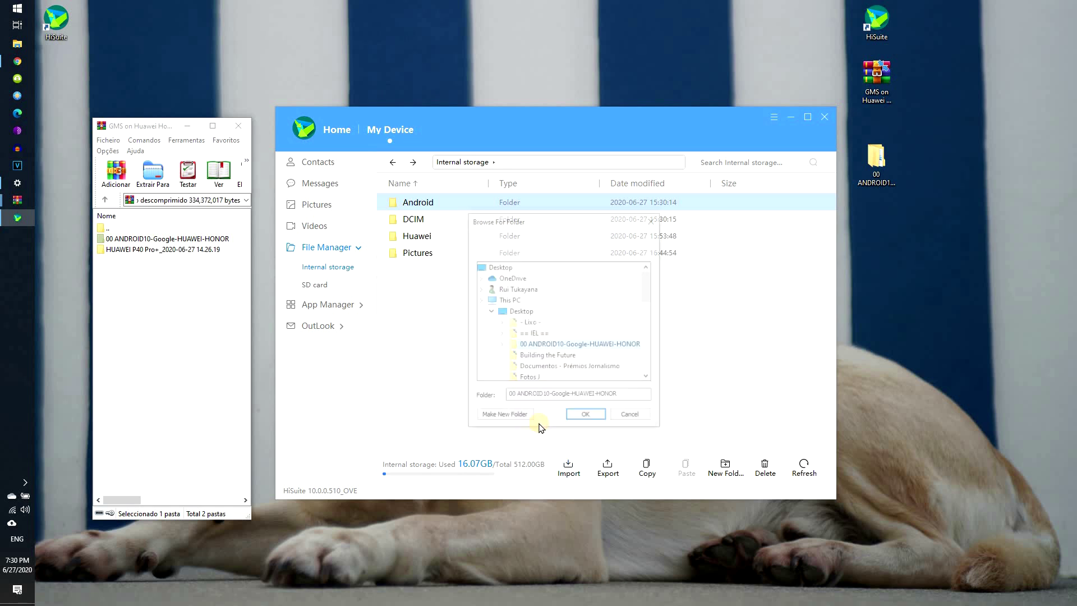
pyautogui.doubleClick(555, 361)
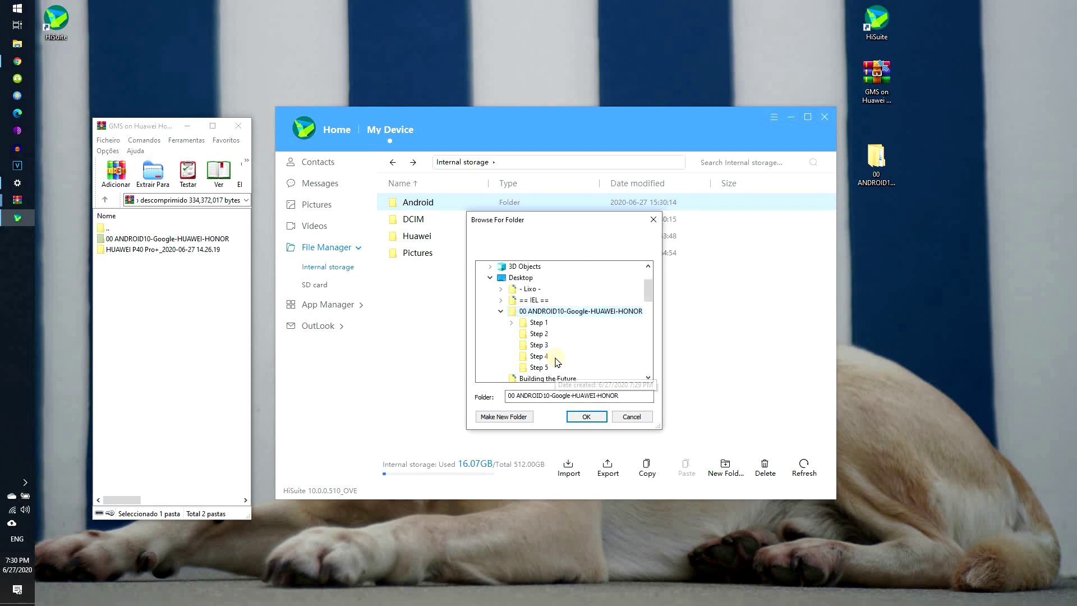
pyautogui.click(583, 416)
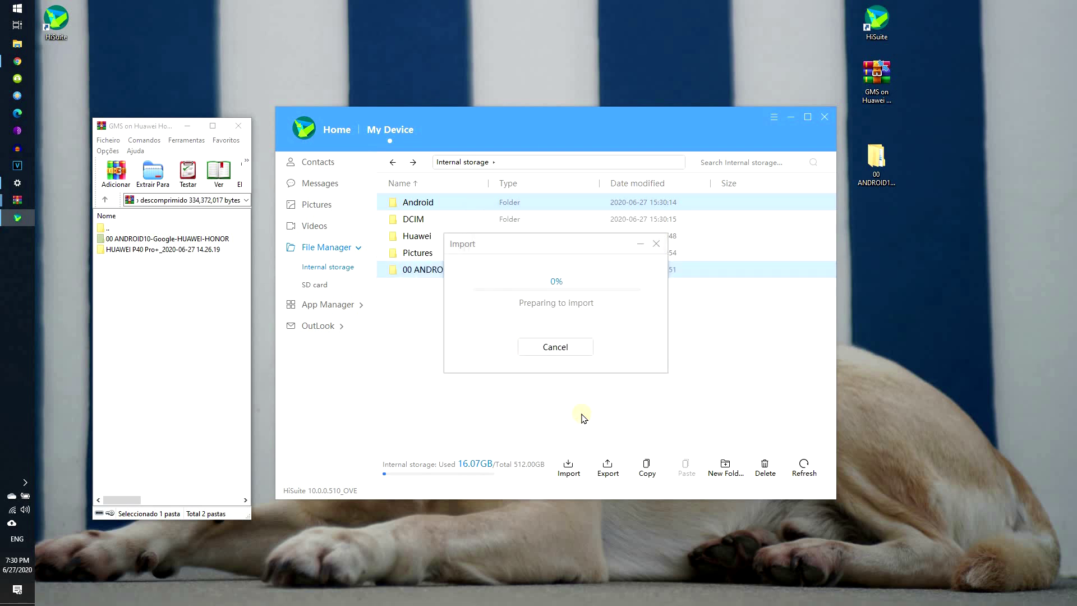